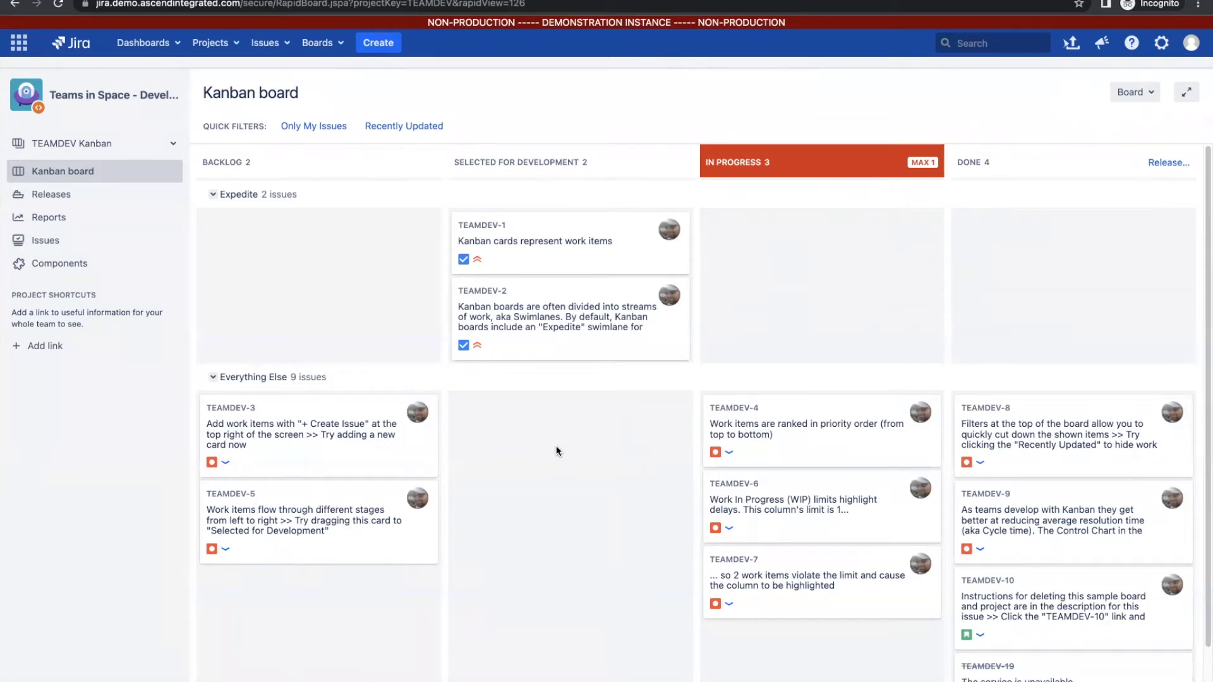
# Step: Switch to the TEAMDEV SCRUM board to view Sprint 1 (one To Do, two In Progress)
pyautogui.click(162, 142)
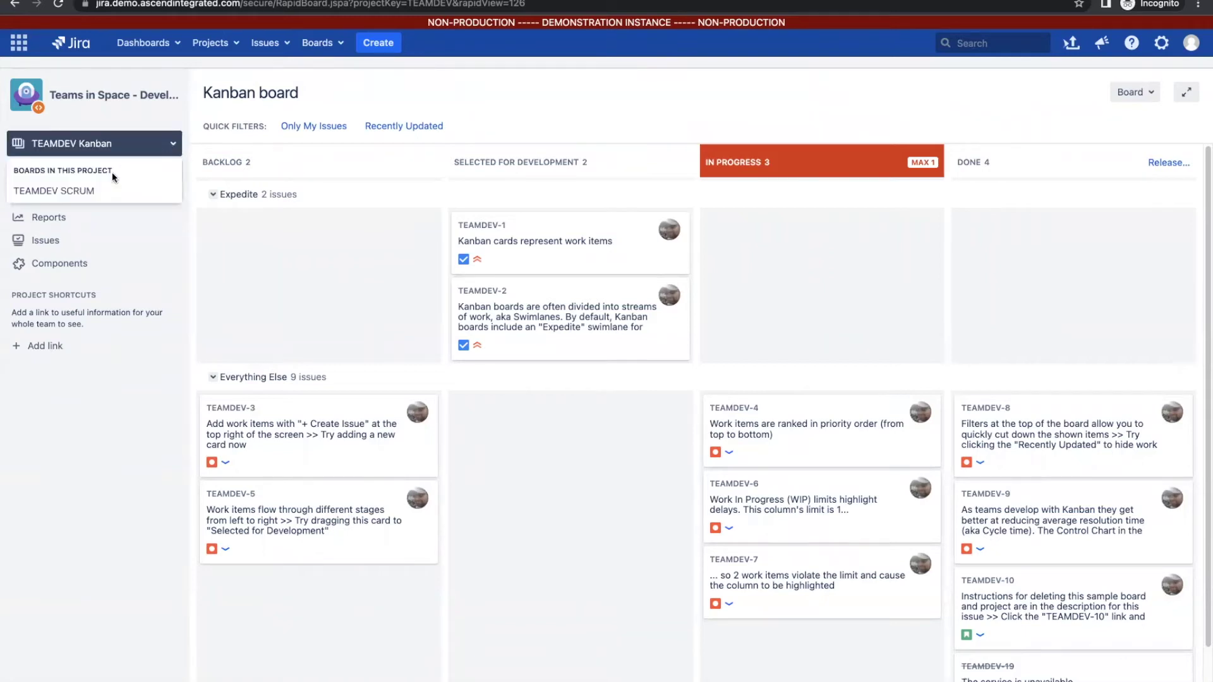
pyautogui.click(83, 191)
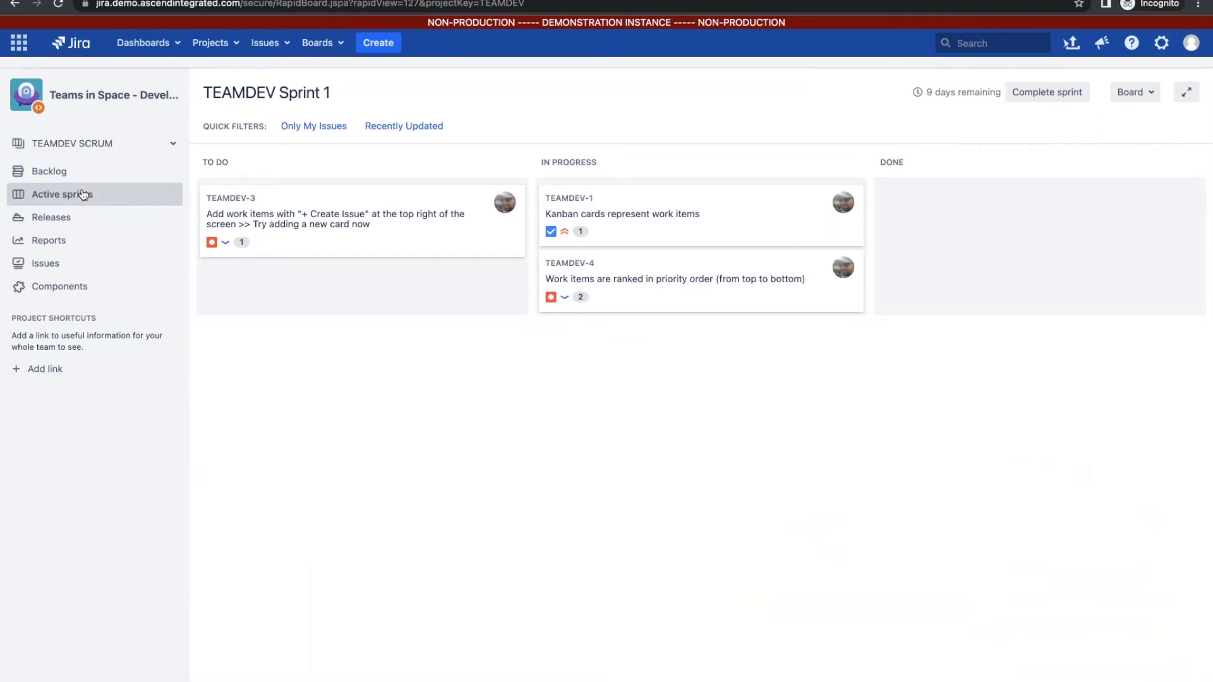
pyautogui.click(110, 147)
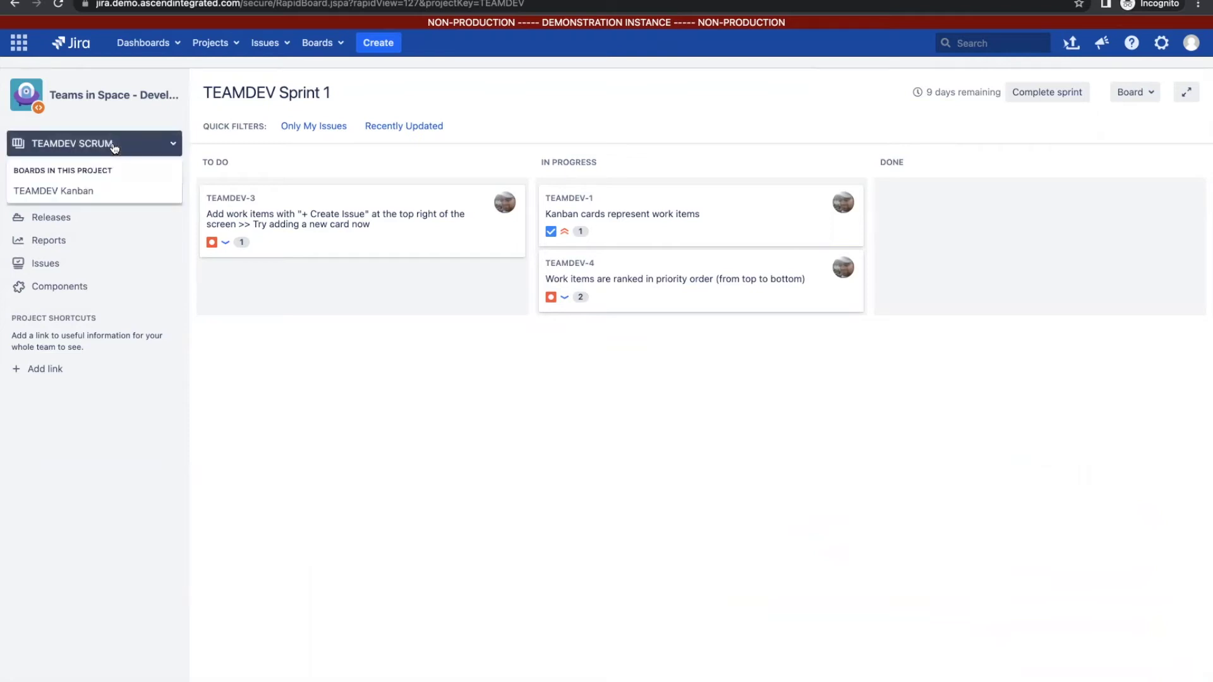
# Step: Back on the TEAMDEV Kanban board, view TEAMDEV-1's details: Selected for Development, Highest priority
pyautogui.click(87, 192)
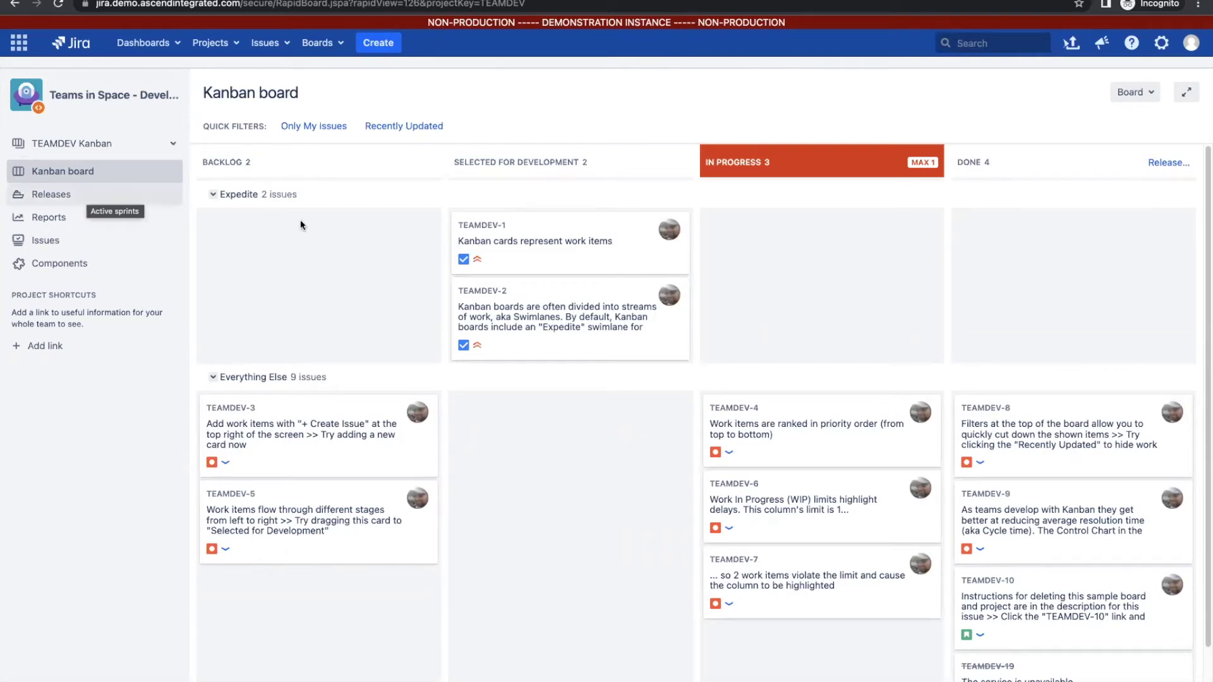
pyautogui.click(506, 241)
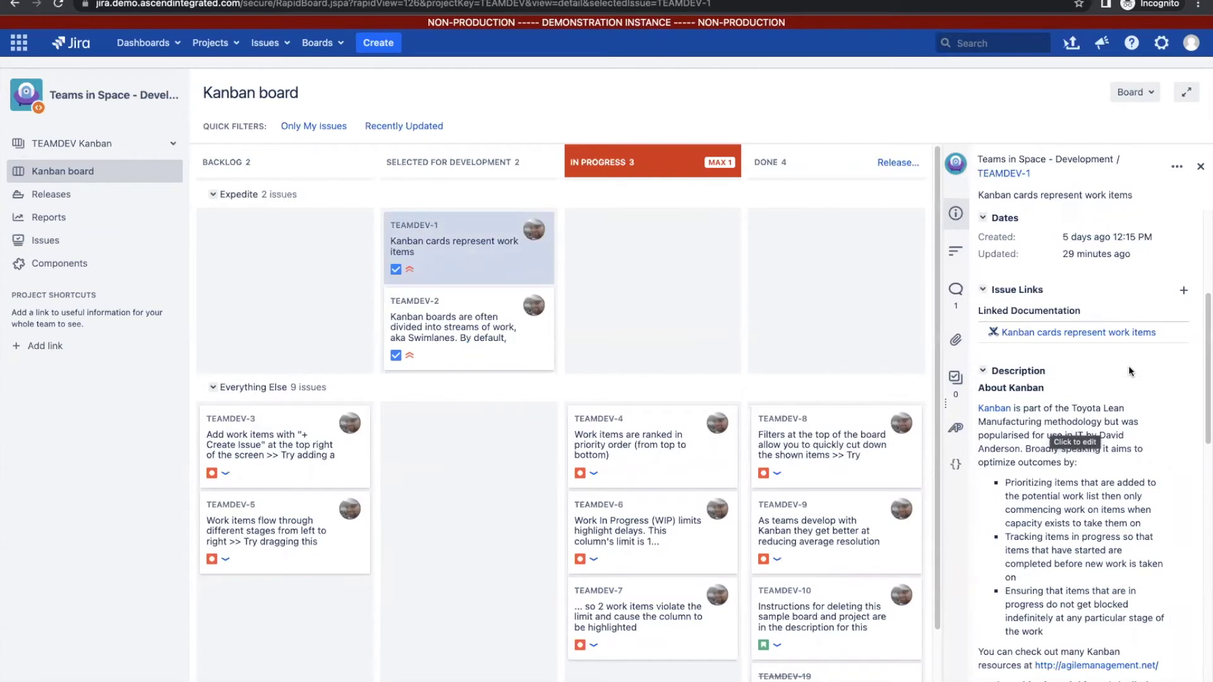
pyautogui.scroll(-3, 1130, 410)
pyautogui.scroll(-3, 1130, 411)
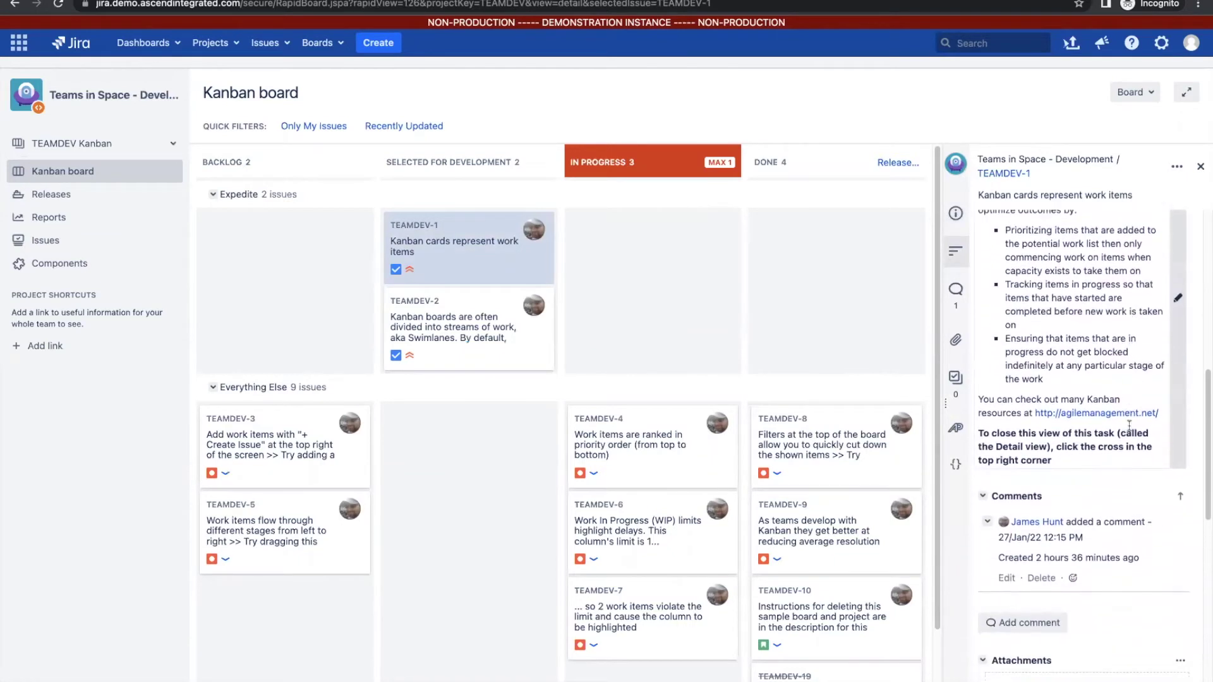
pyautogui.scroll(10, 1130, 425)
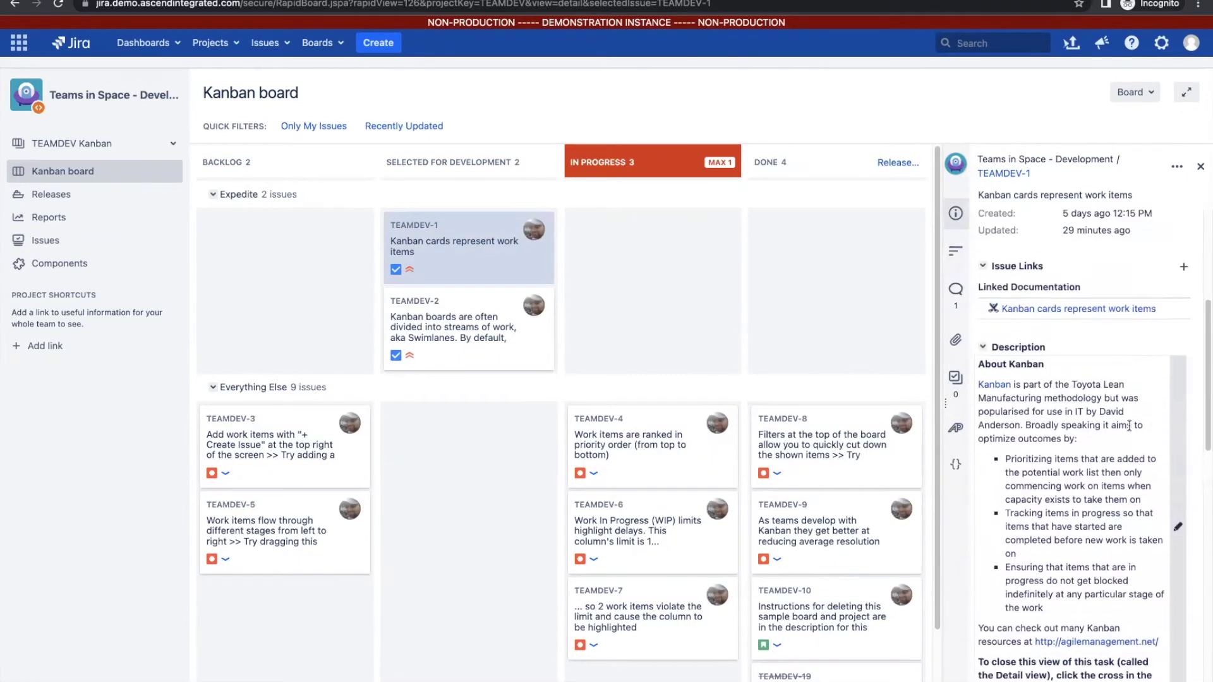
pyautogui.scroll(1, 1129, 426)
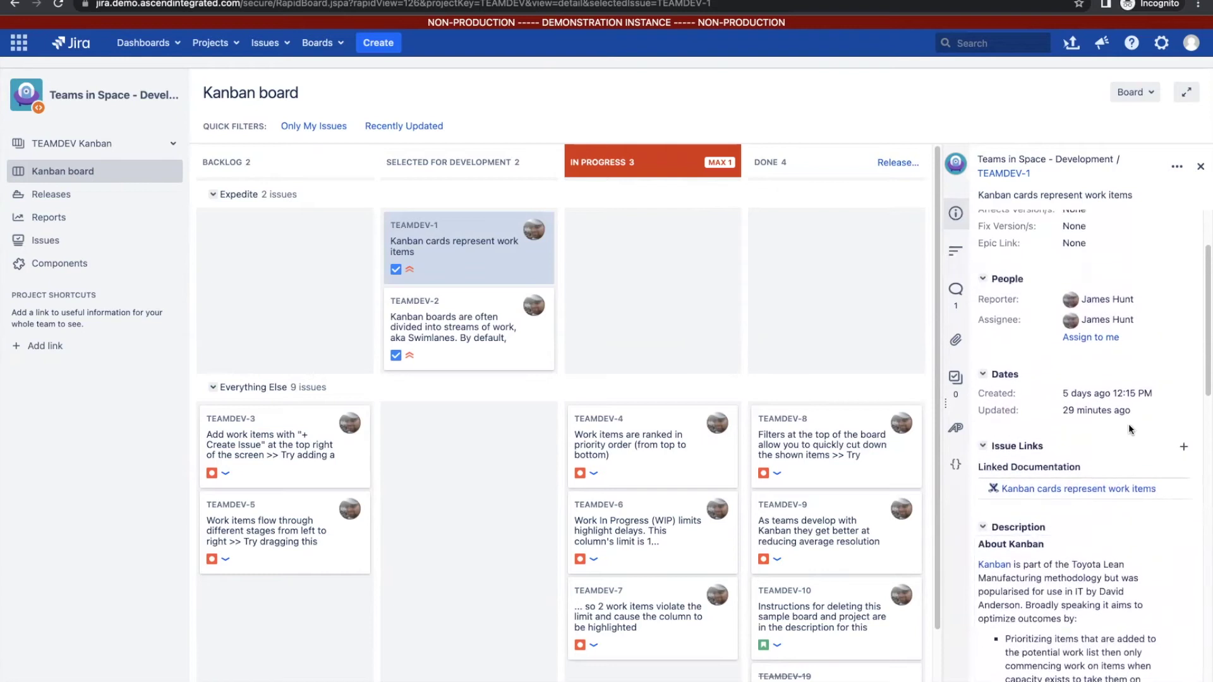
pyautogui.scroll(3, 1128, 423)
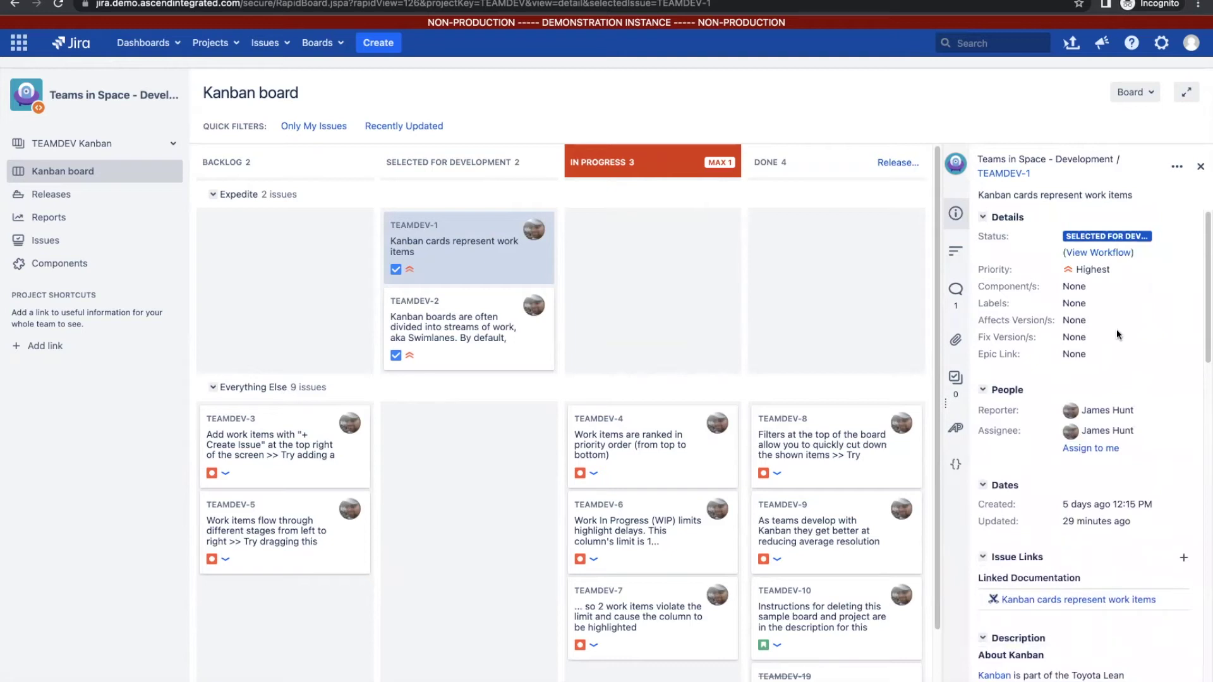
# Step: Open TEAMDEV-1 as a full issue page and bring up its Linked Documentation link options
pyautogui.click(1019, 183)
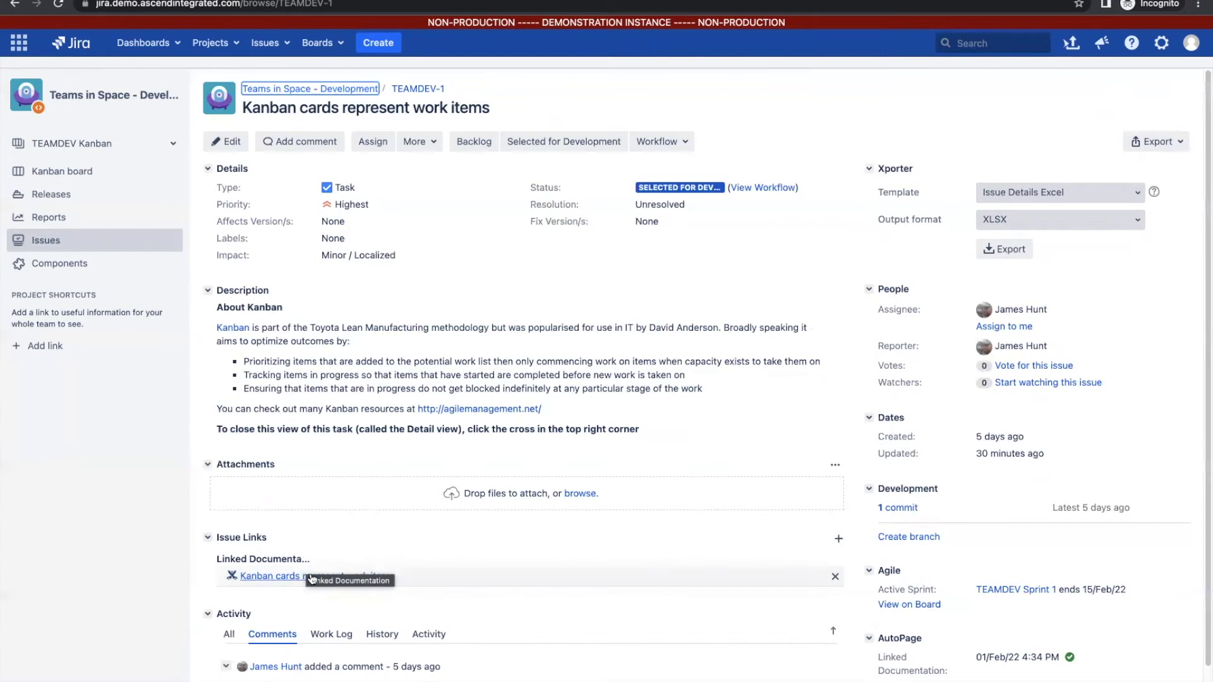
pyautogui.rightClick(304, 581)
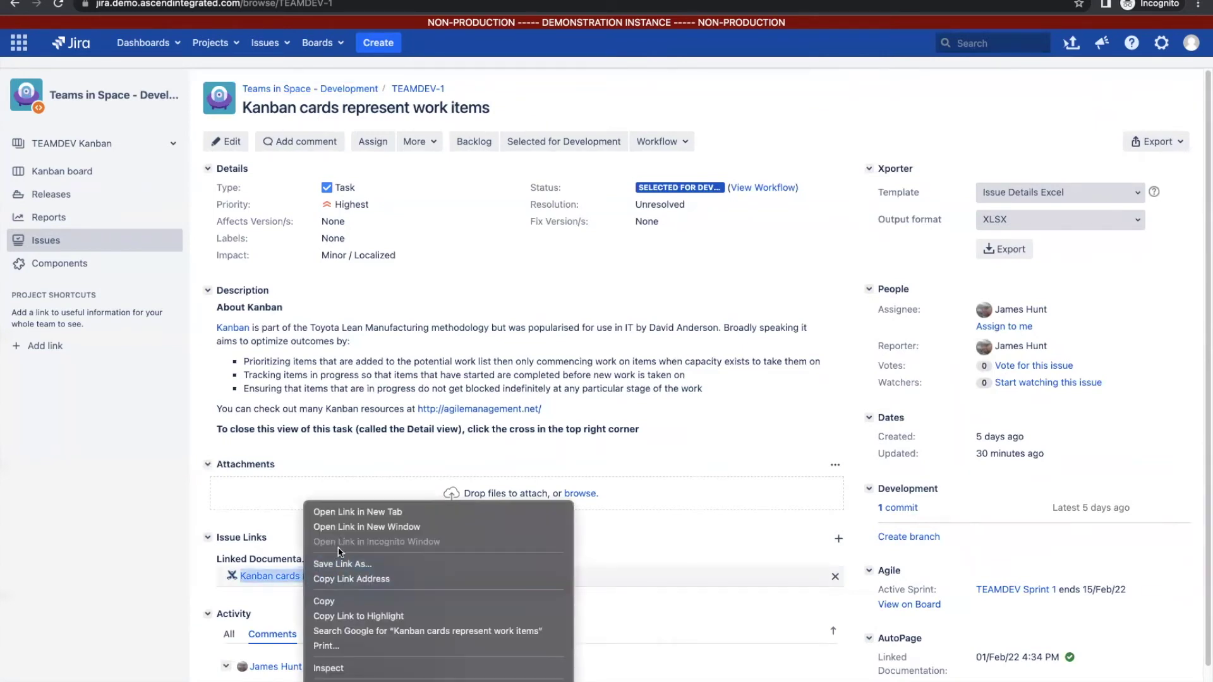
# Step: Open the linked 'Kanban cards represent work items' Confluence page in a new tab
pyautogui.click(367, 514)
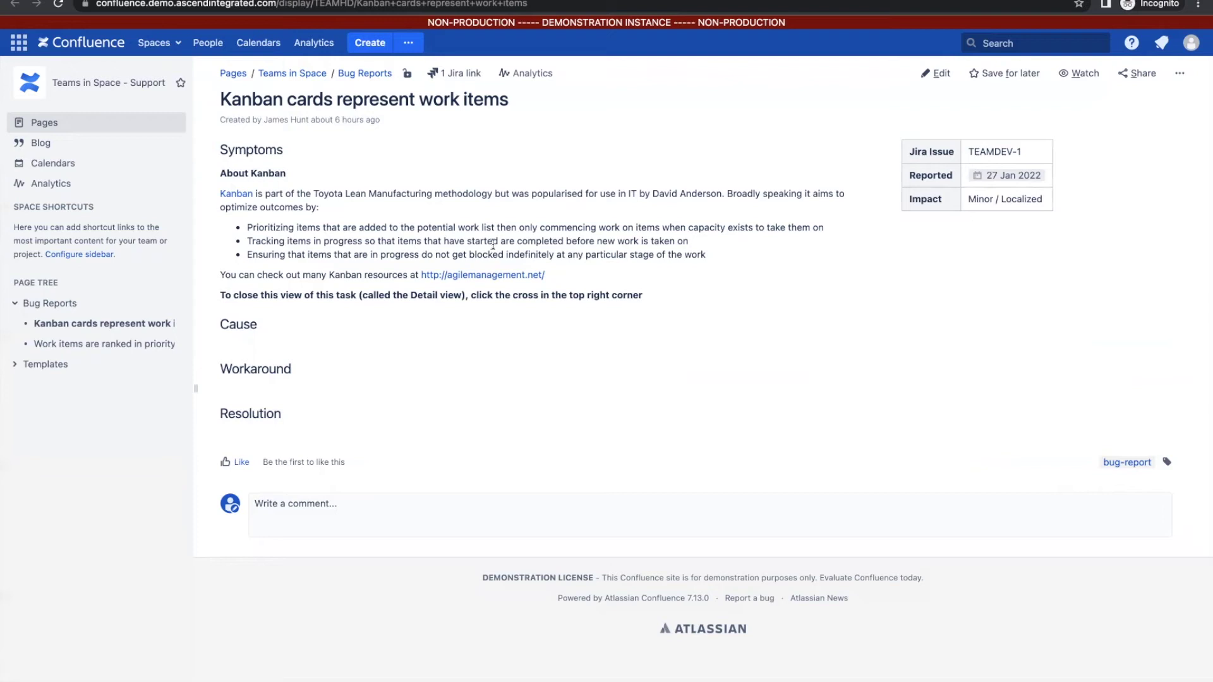
# Step: Open the parent Bug Reports page from the Confluence page tree
pyautogui.click(60, 305)
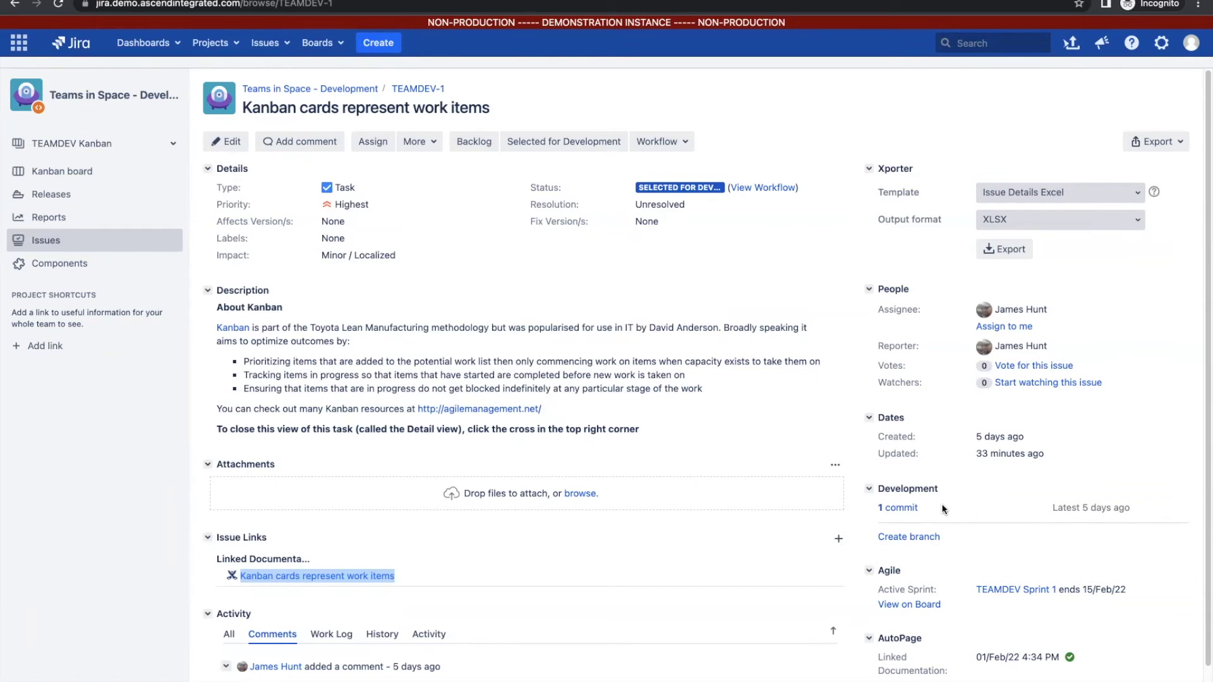
# Step: Move on to Opsgenie's closed alerts list showing the P3 'Site Down' alert
pyautogui.press('Tab')
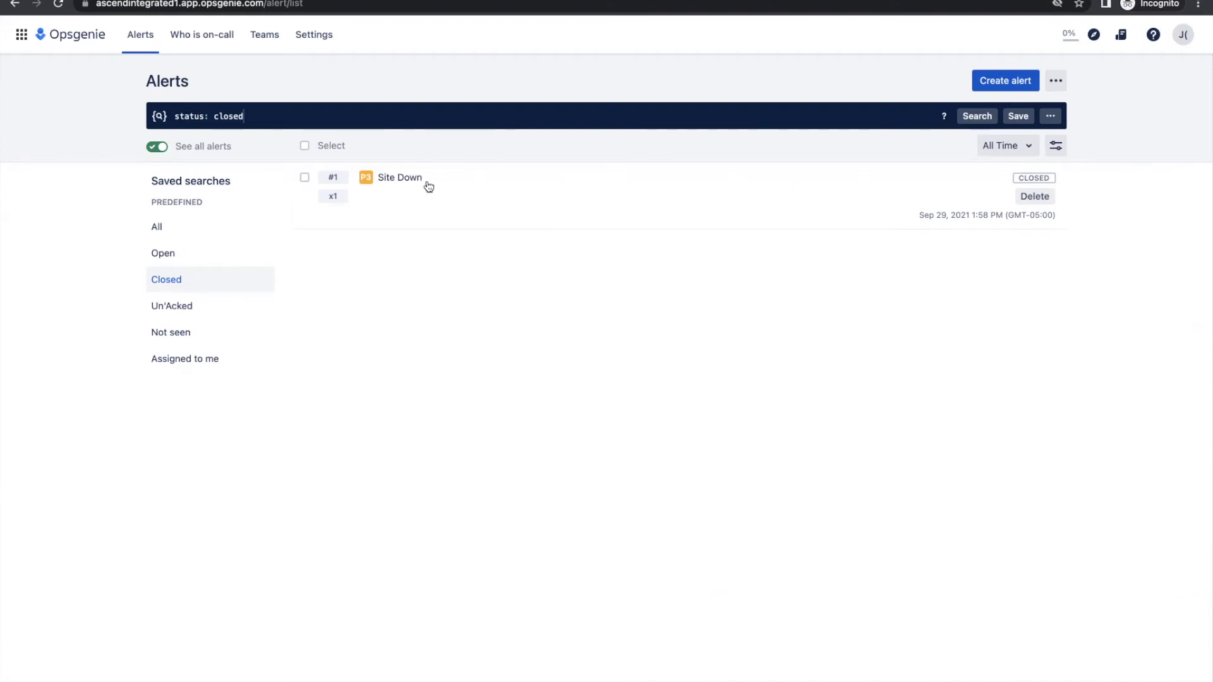
# Step: View the details of the 'Site Down' alert in Opsgenie
pyautogui.click(408, 178)
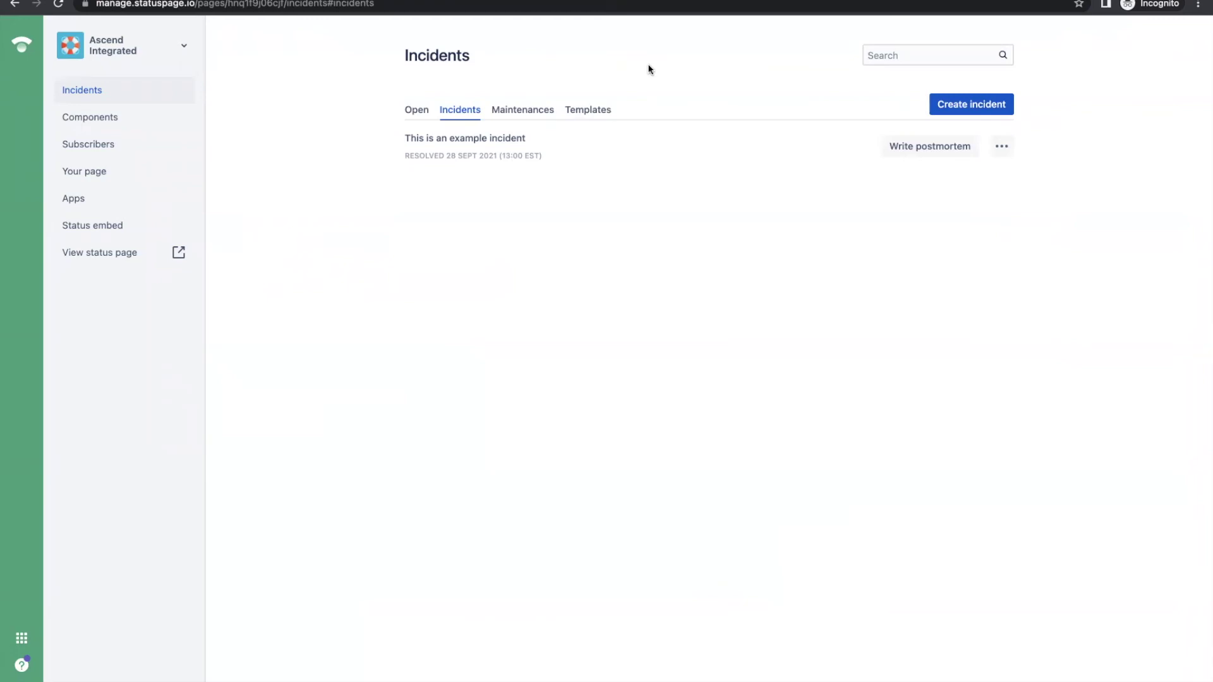
# Step: Open 'This is an example incident' and view its Postmortem
pyautogui.click(501, 138)
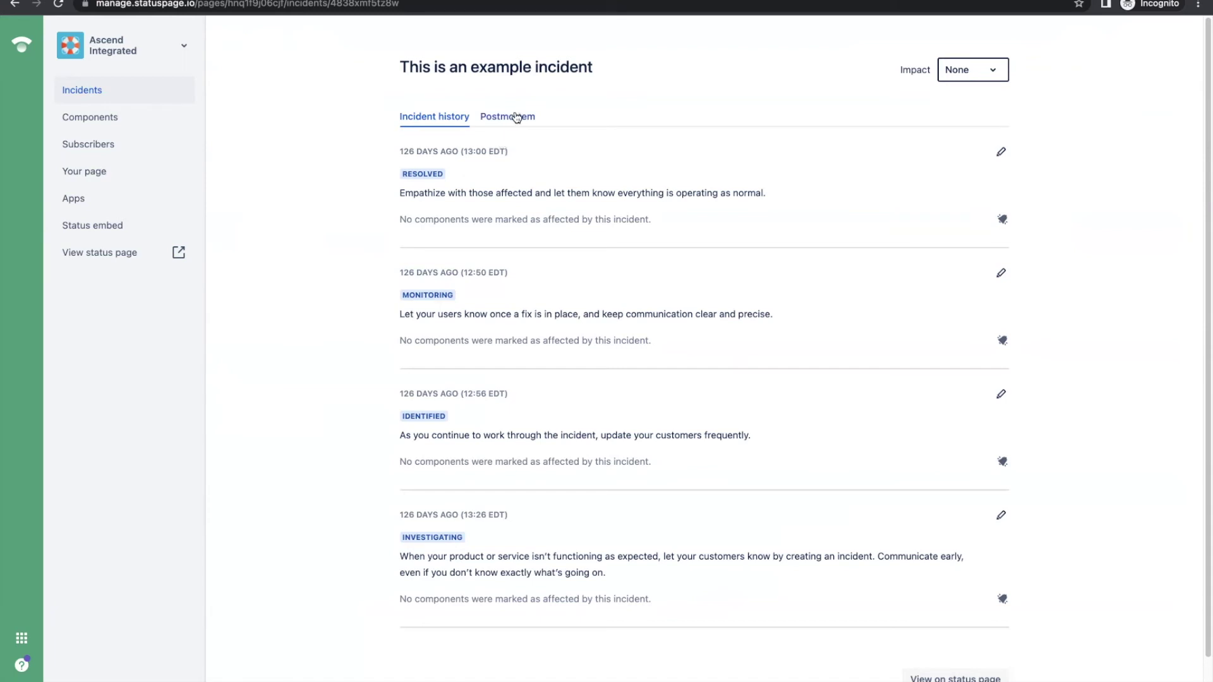
pyautogui.click(515, 117)
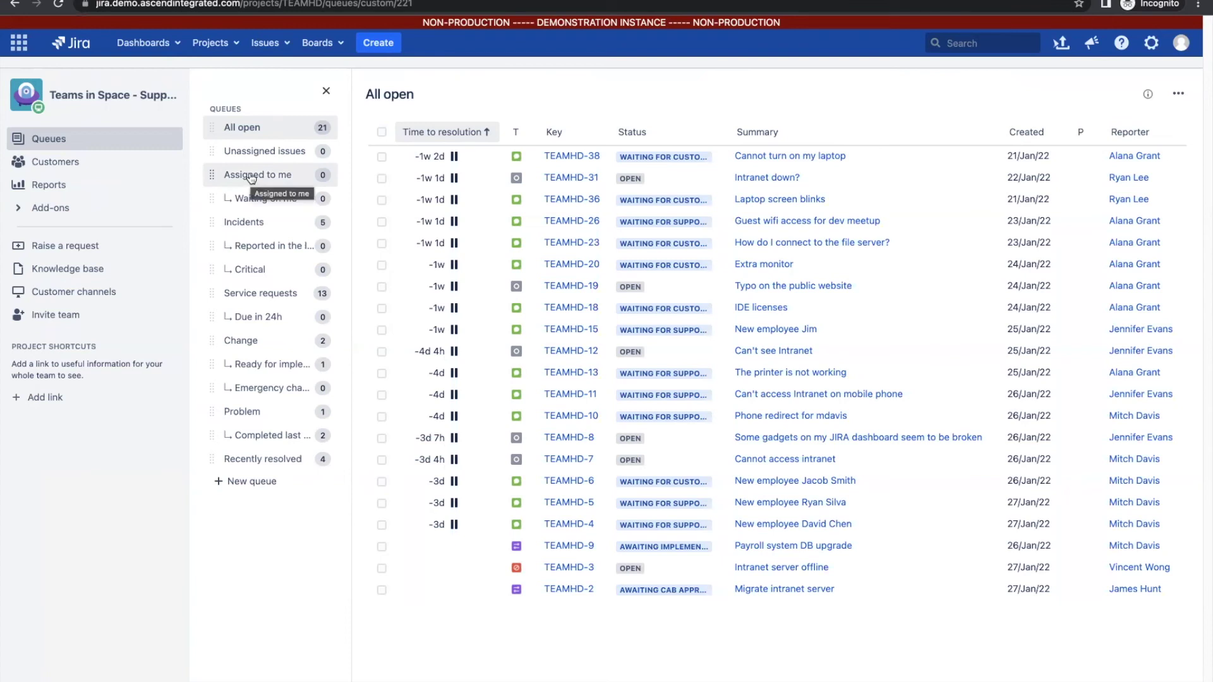
# Step: Show the empty 'Assigned to me' queue
pyautogui.click(252, 175)
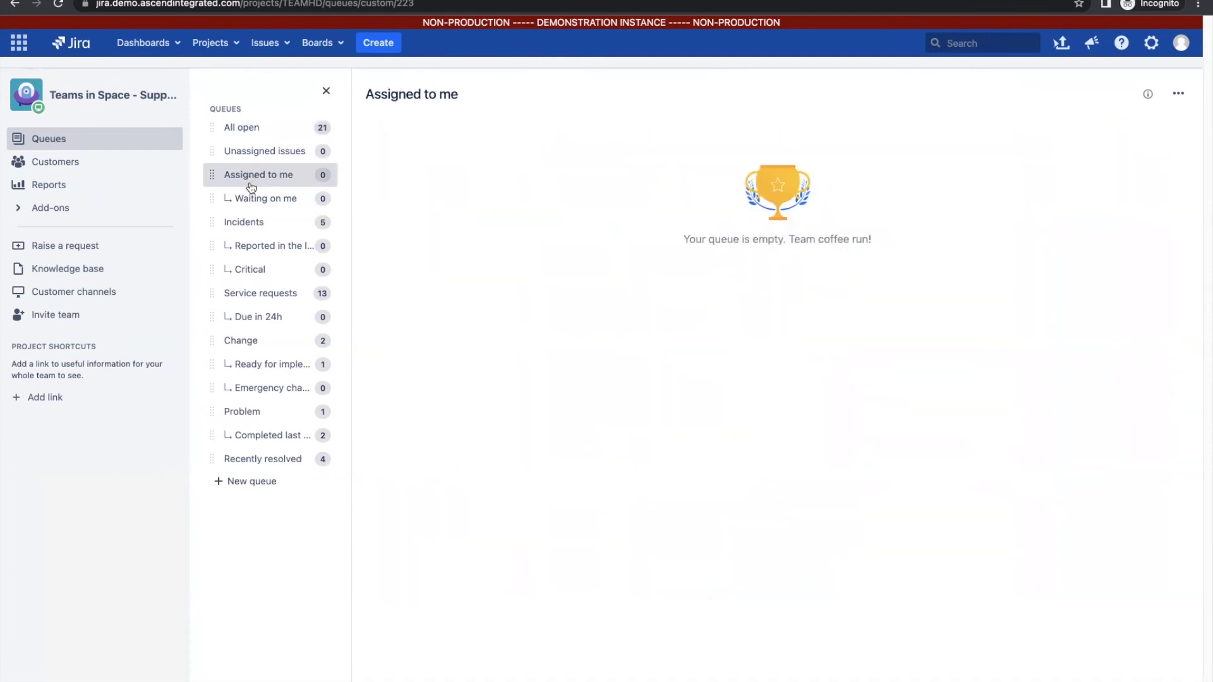
# Step: Show the Incidents queue with its 5 open incidents, including 'Intranet down?'
pyautogui.click(247, 226)
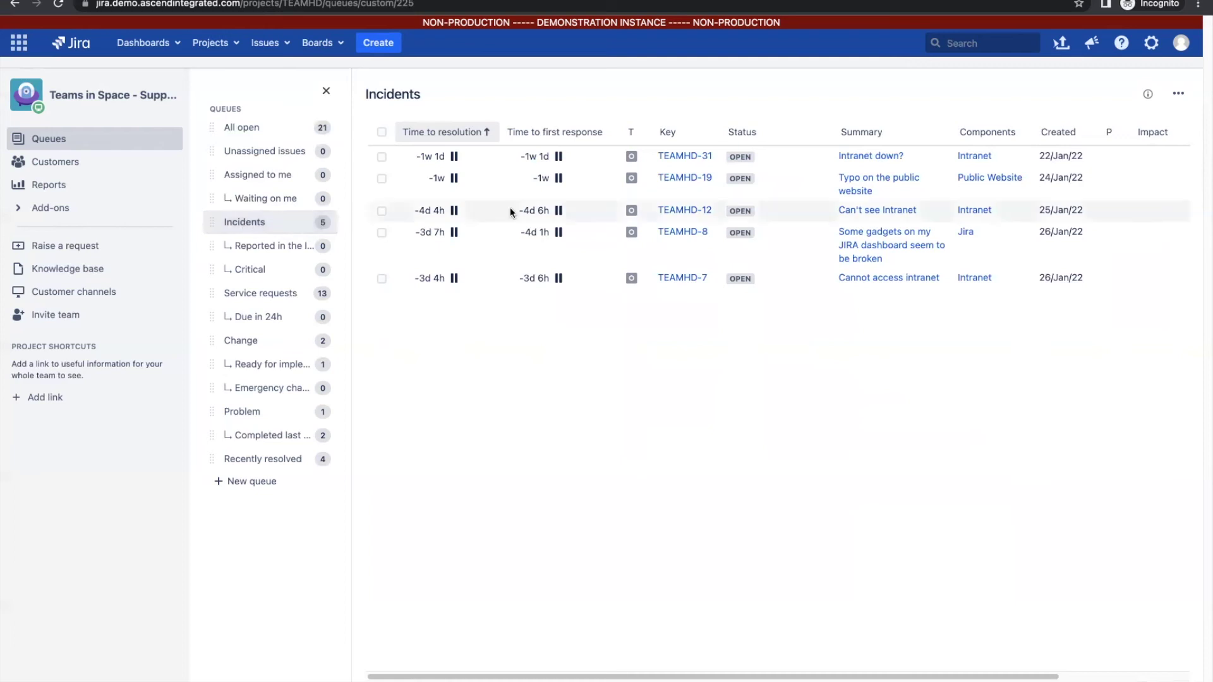
pyautogui.click(695, 160)
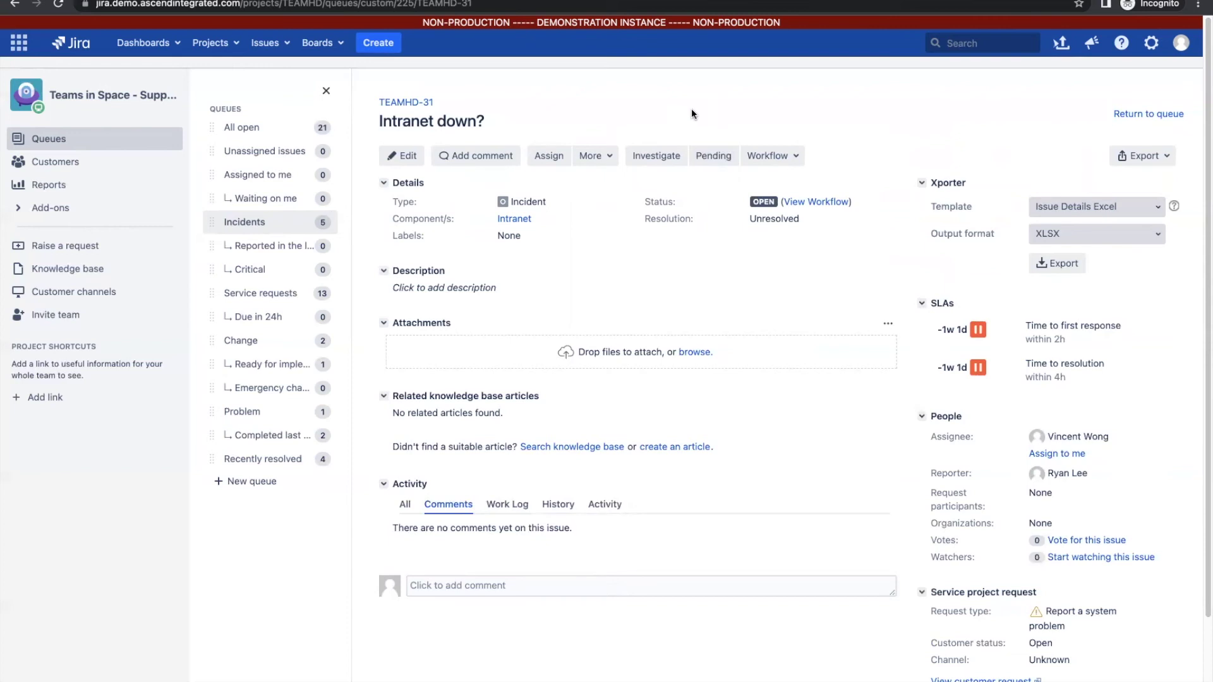
# Step: Open the Teams in Space - Support help center and search it for 'bug'
pyautogui.click(59, 246)
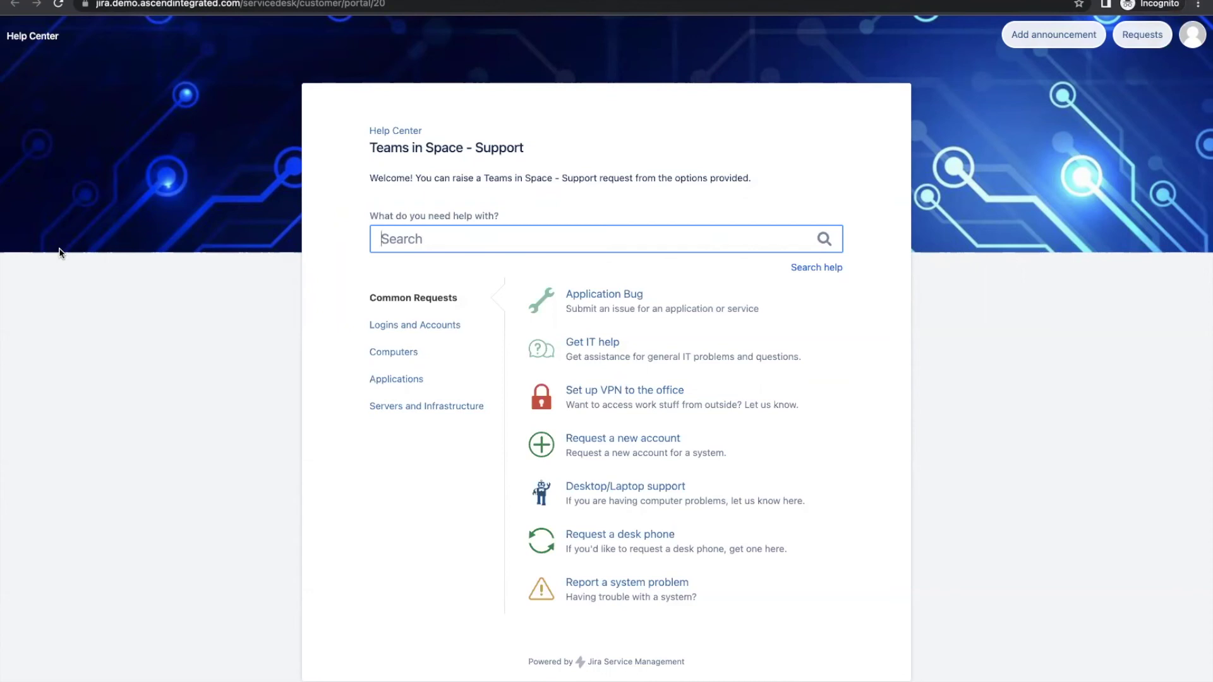
pyautogui.write('bug')
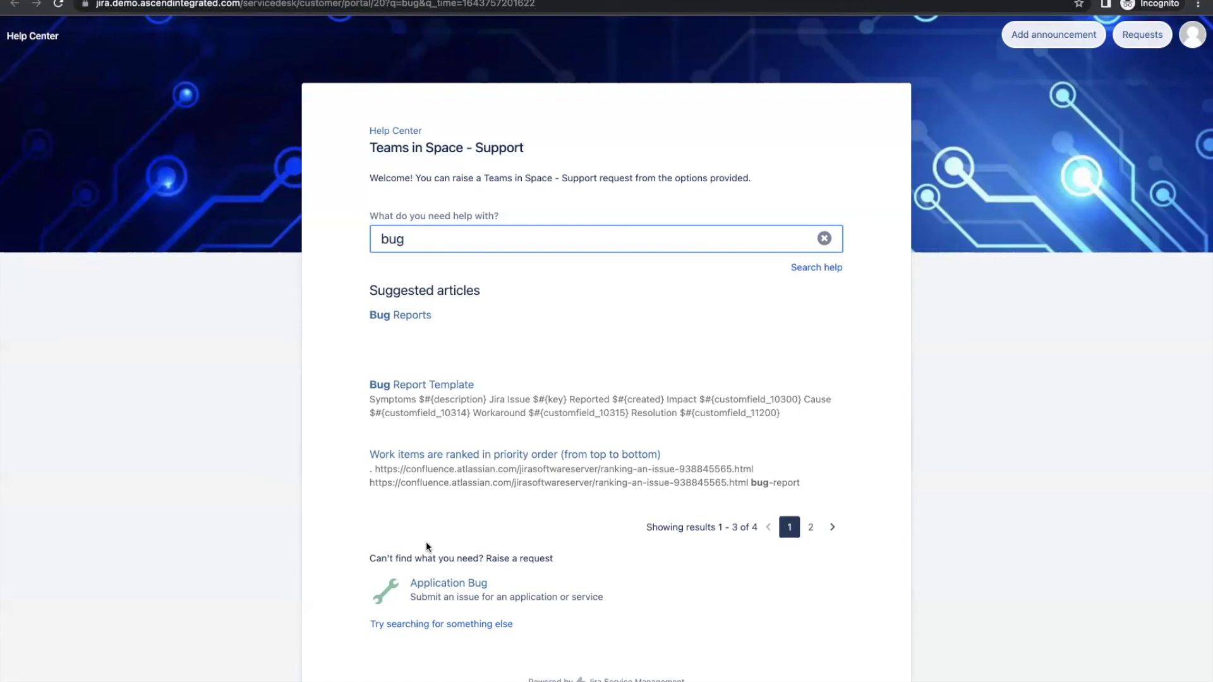
# Step: Open the Application Bug form with Active Directory affected and Moderate / Limited impact, ready for the summary
pyautogui.click(446, 584)
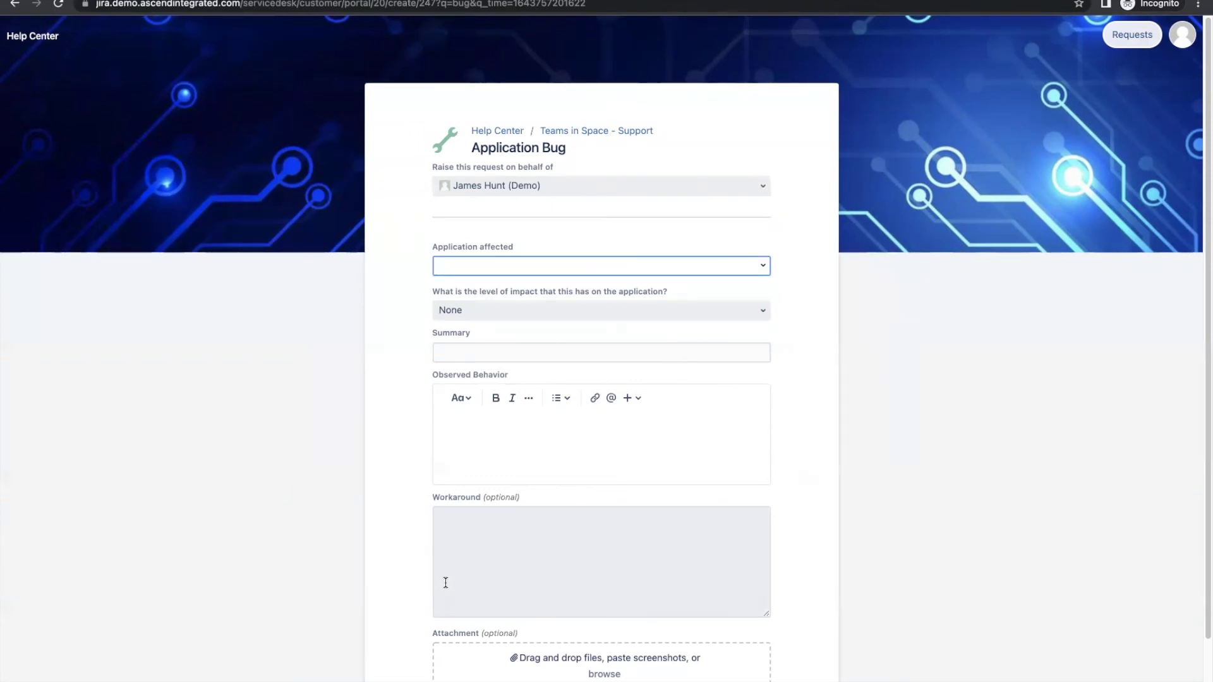
pyautogui.write('Ac')
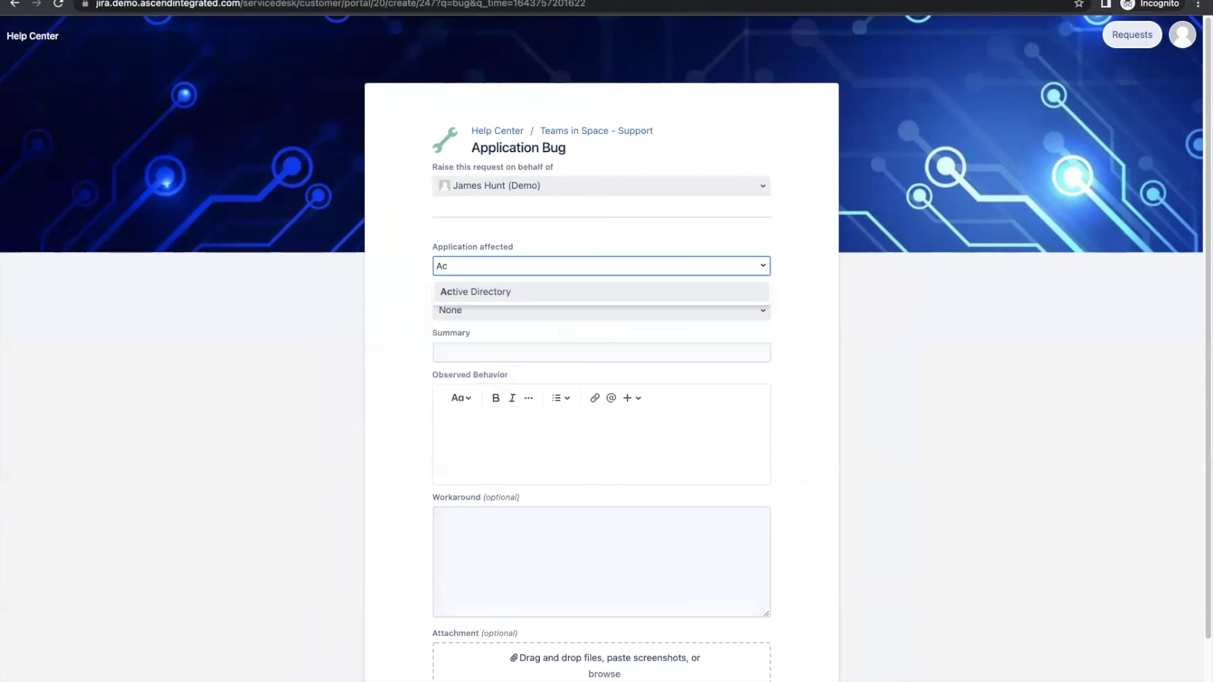
pyautogui.click(494, 300)
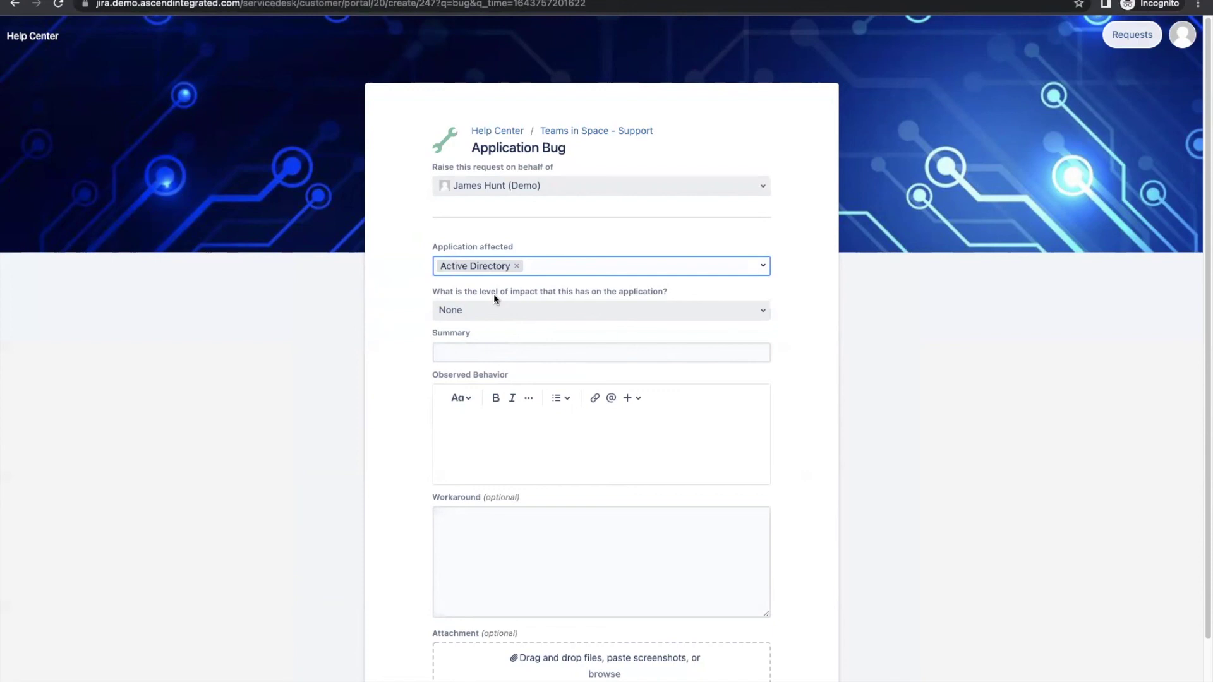
pyautogui.click(496, 310)
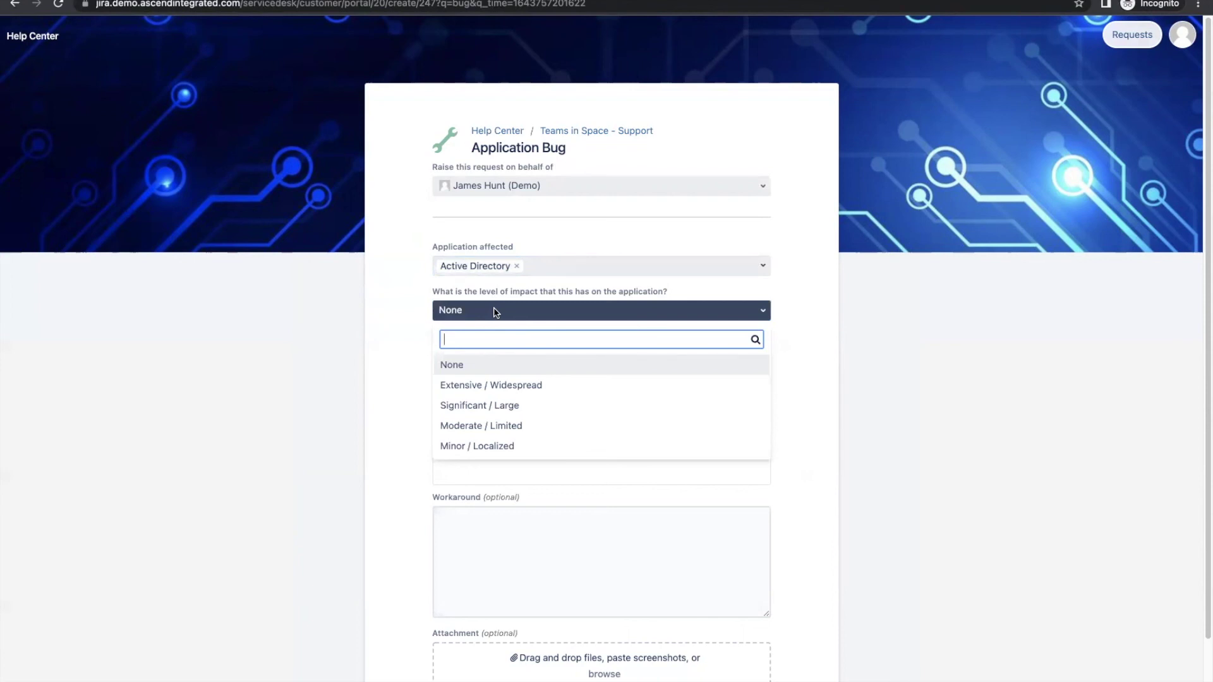
pyautogui.click(501, 425)
pyautogui.click(525, 351)
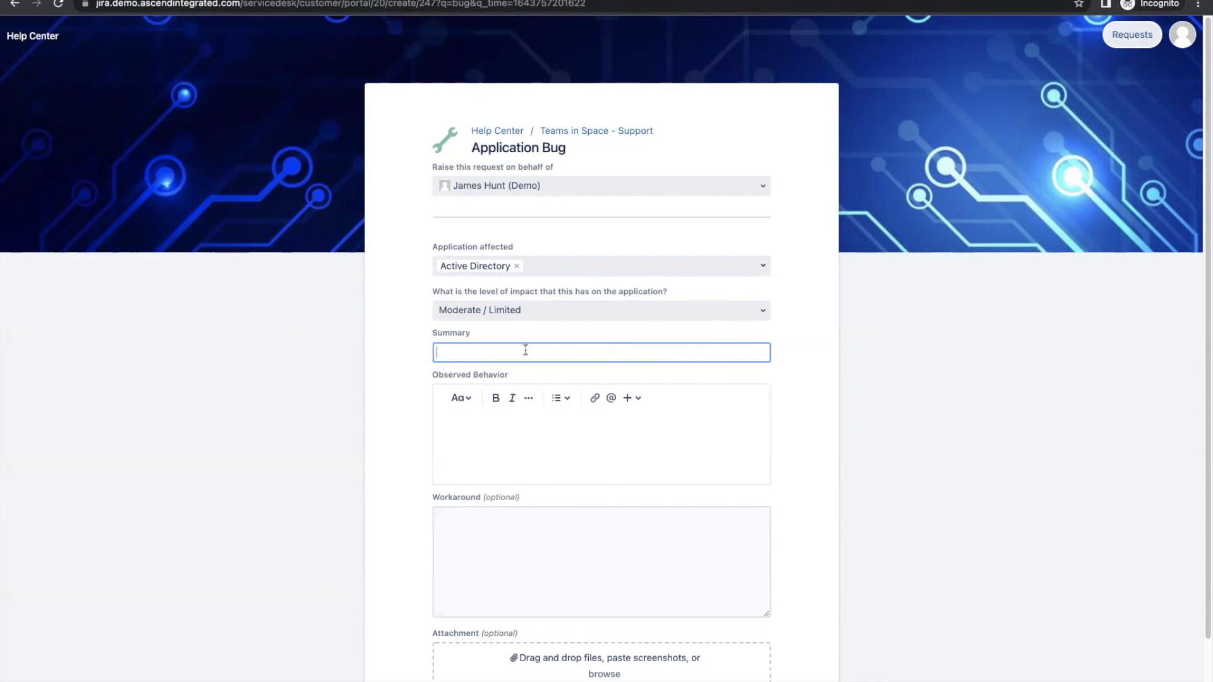
# Step: Review My requests under the Created by me filter, find none open, and return to TEAMHD-31
pyautogui.click(1139, 38)
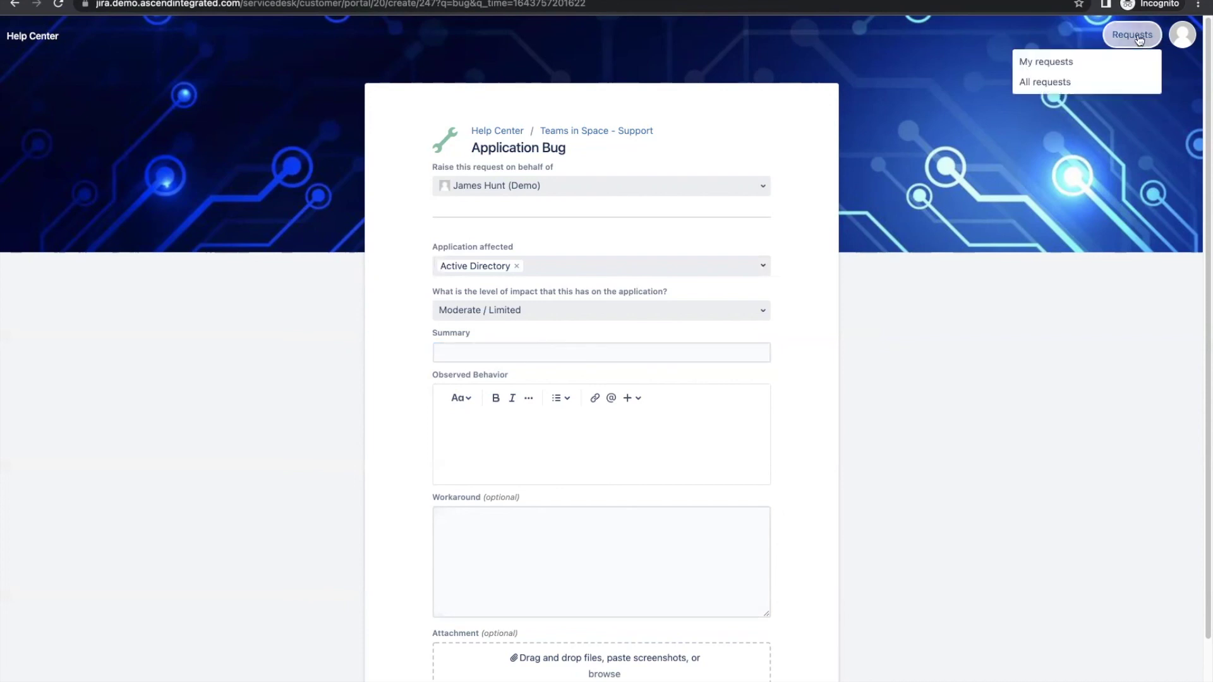
pyautogui.click(1078, 61)
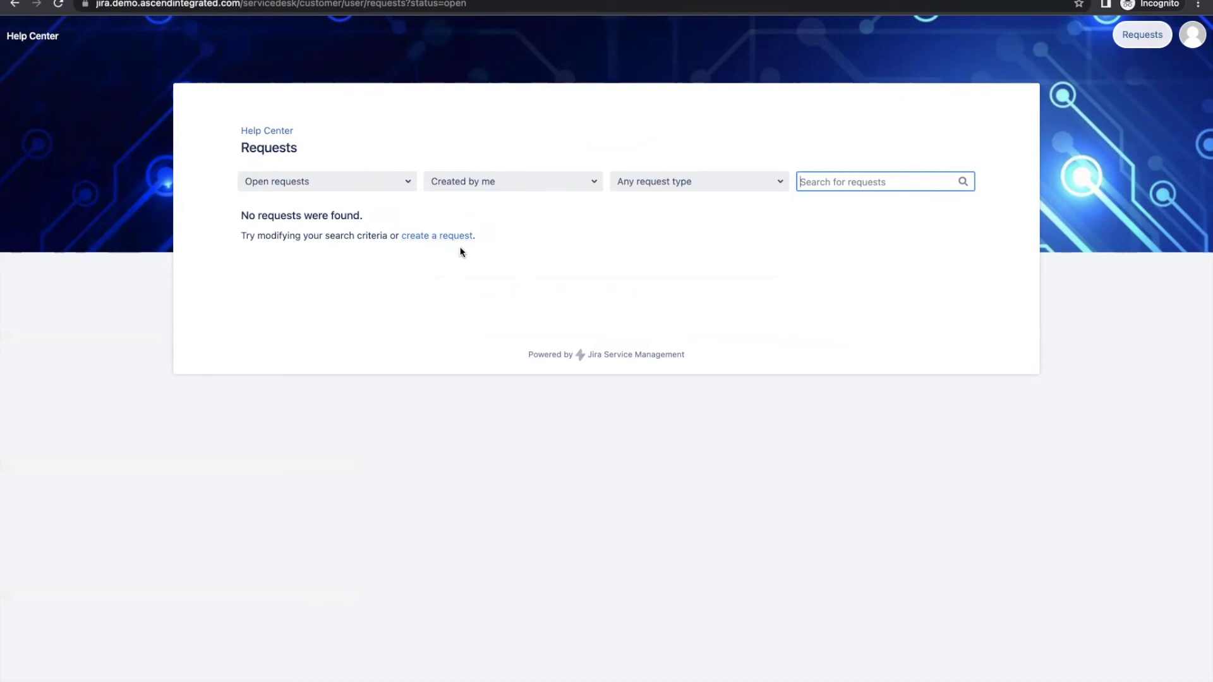
pyautogui.click(578, 185)
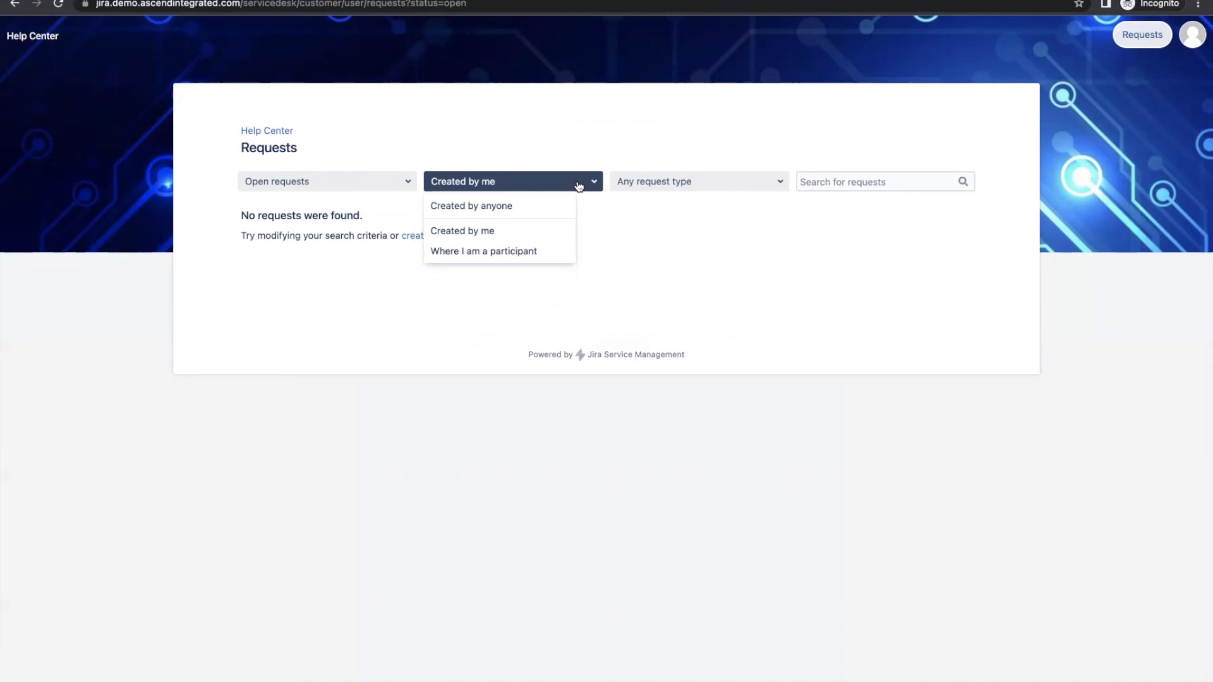
pyautogui.click(703, 216)
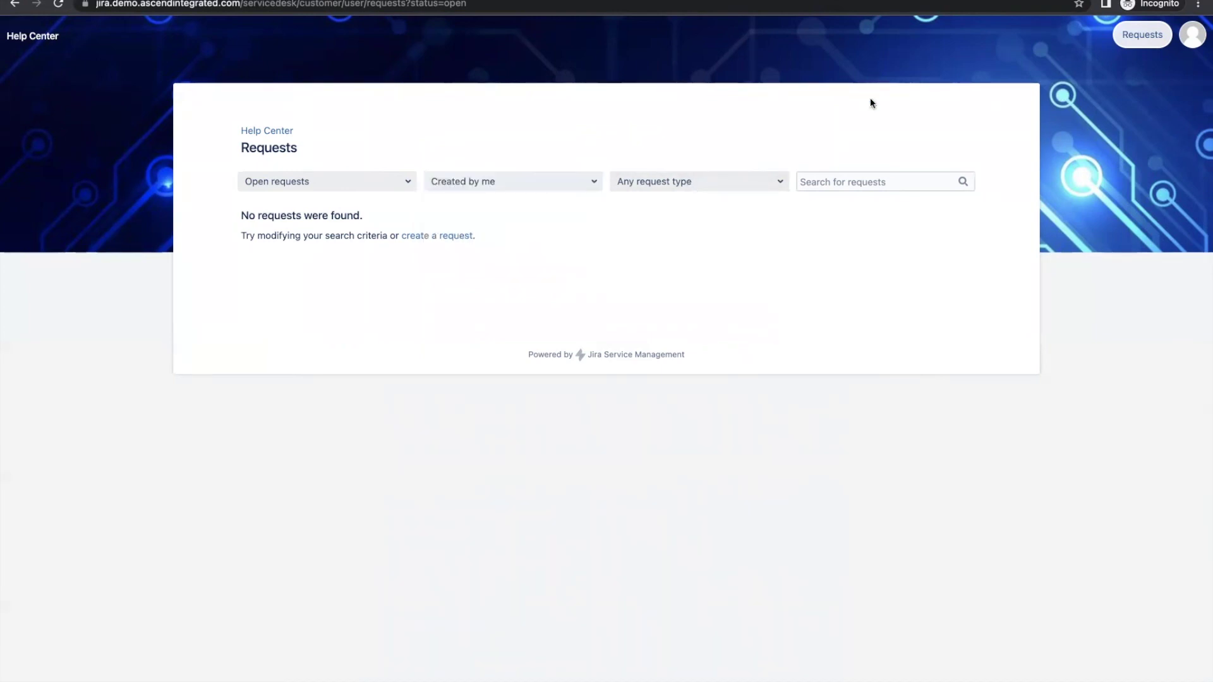
pyautogui.hotkey('ctrl', 'Left')
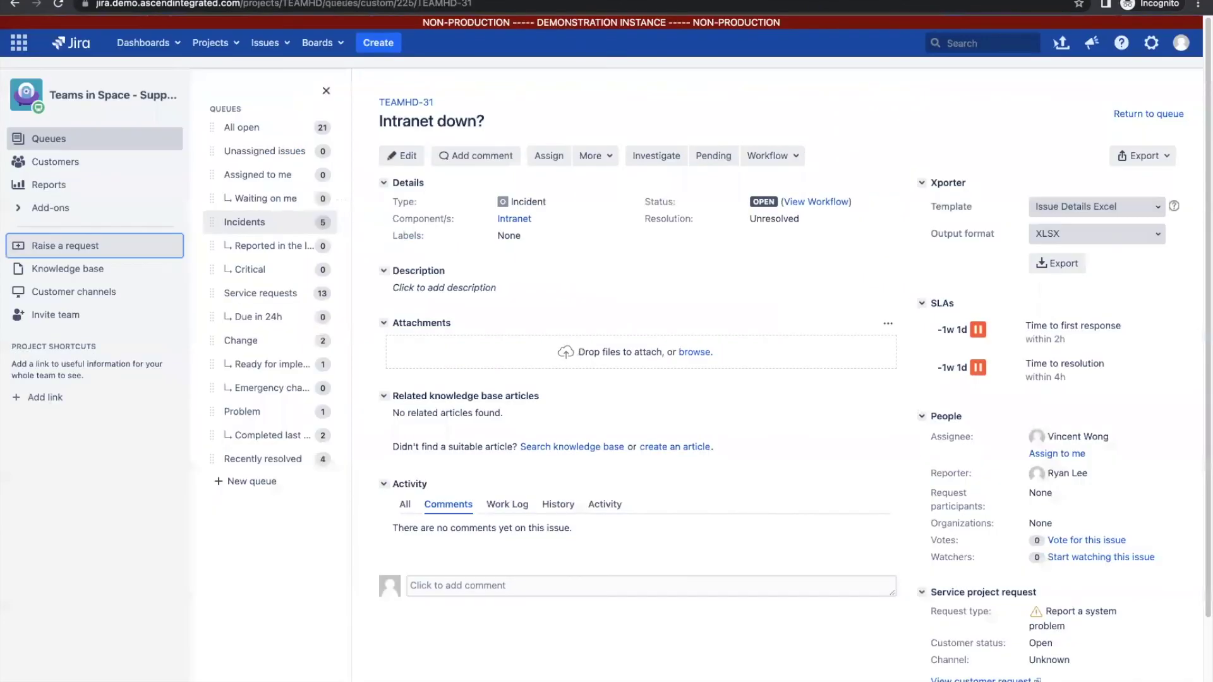
# Step: Start a linked issue from TEAMHD-31 in Teams in Space - Development with issue type Bug
pyautogui.click(595, 156)
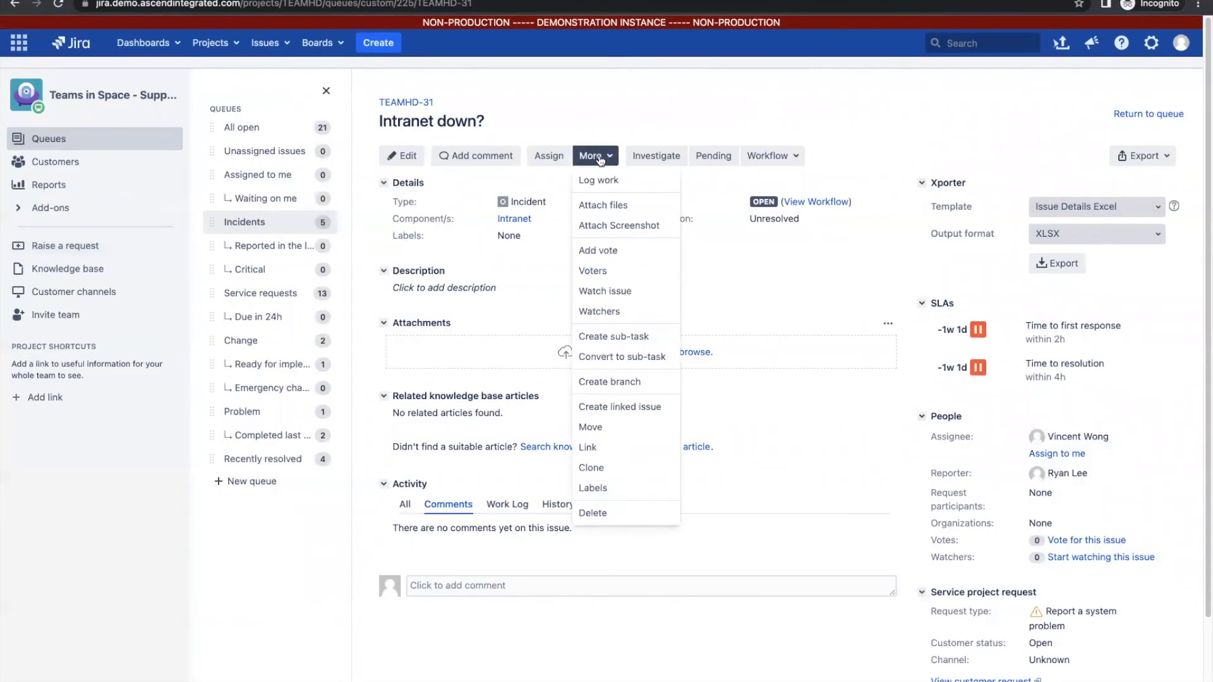
pyautogui.click(619, 406)
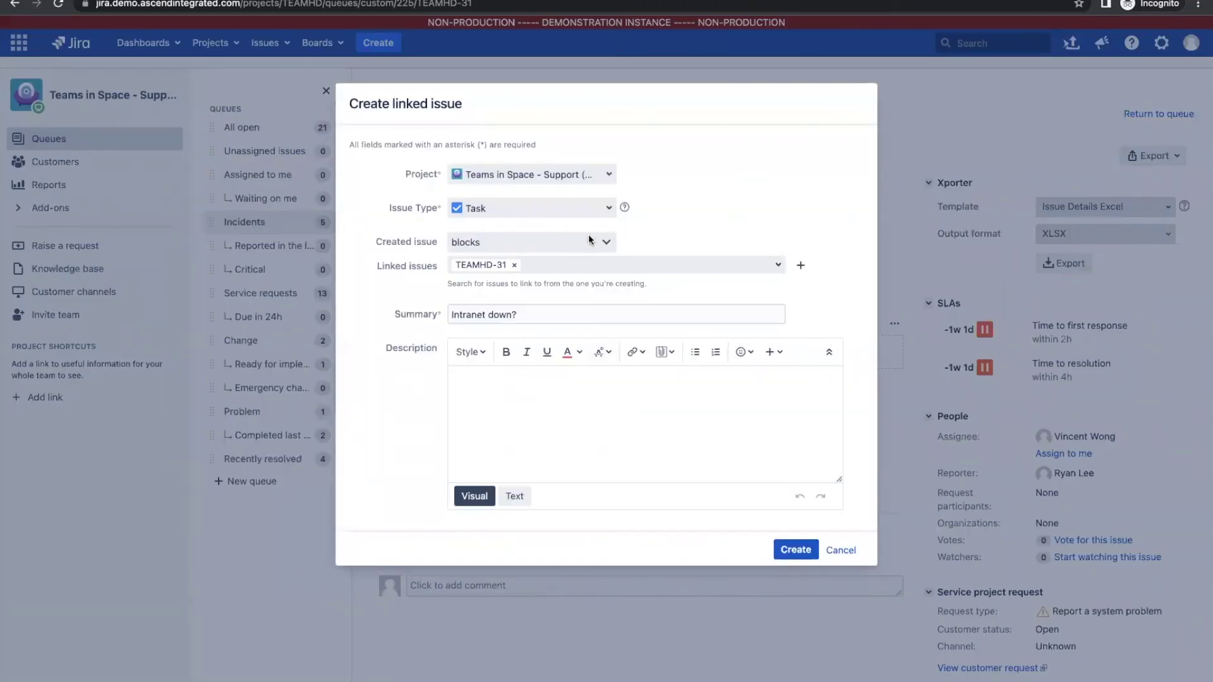
pyautogui.click(608, 174)
pyautogui.click(560, 217)
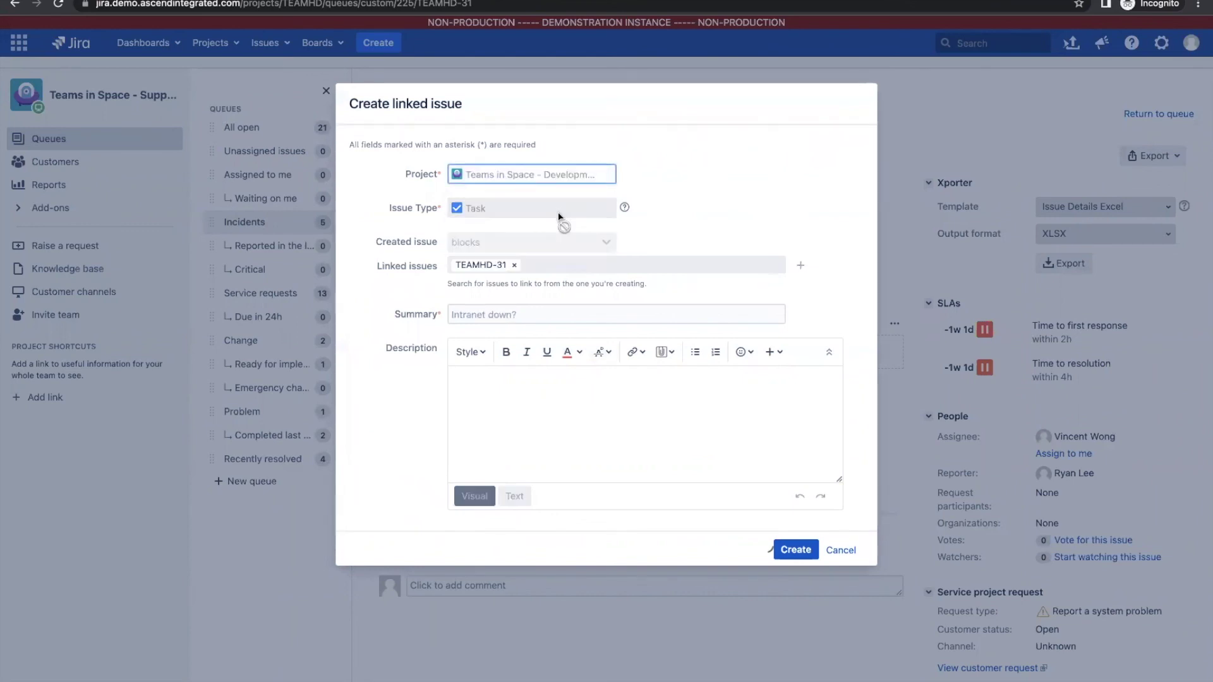
pyautogui.click(609, 209)
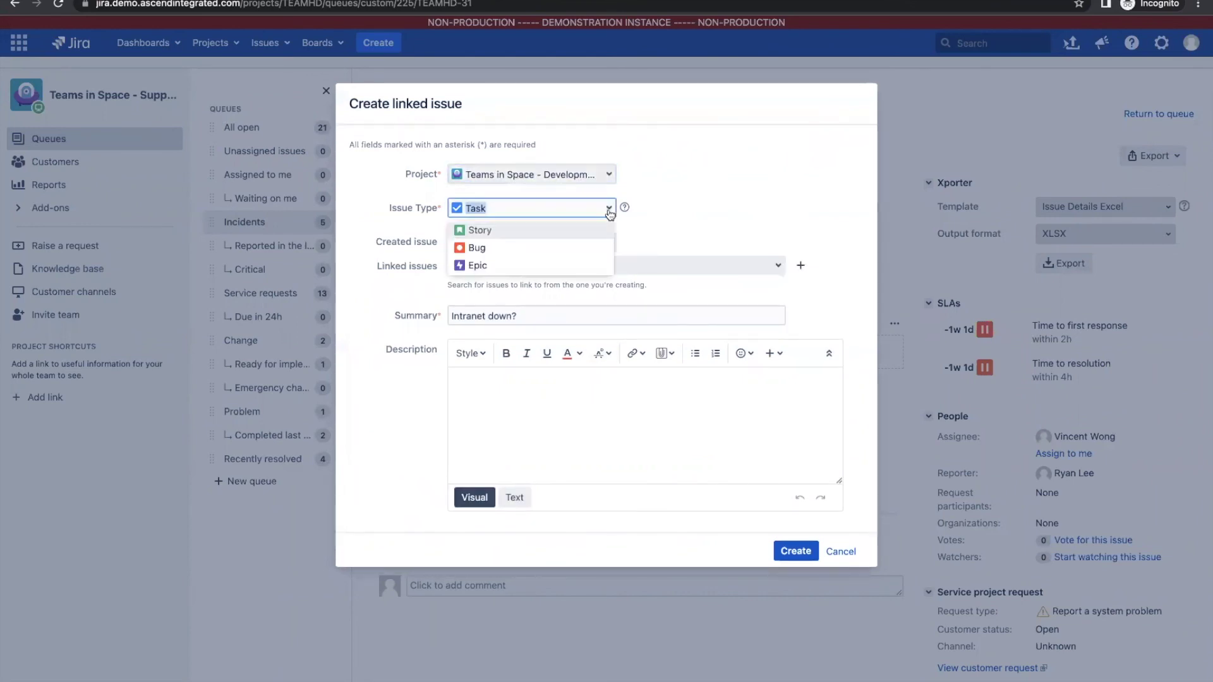
pyautogui.click(555, 250)
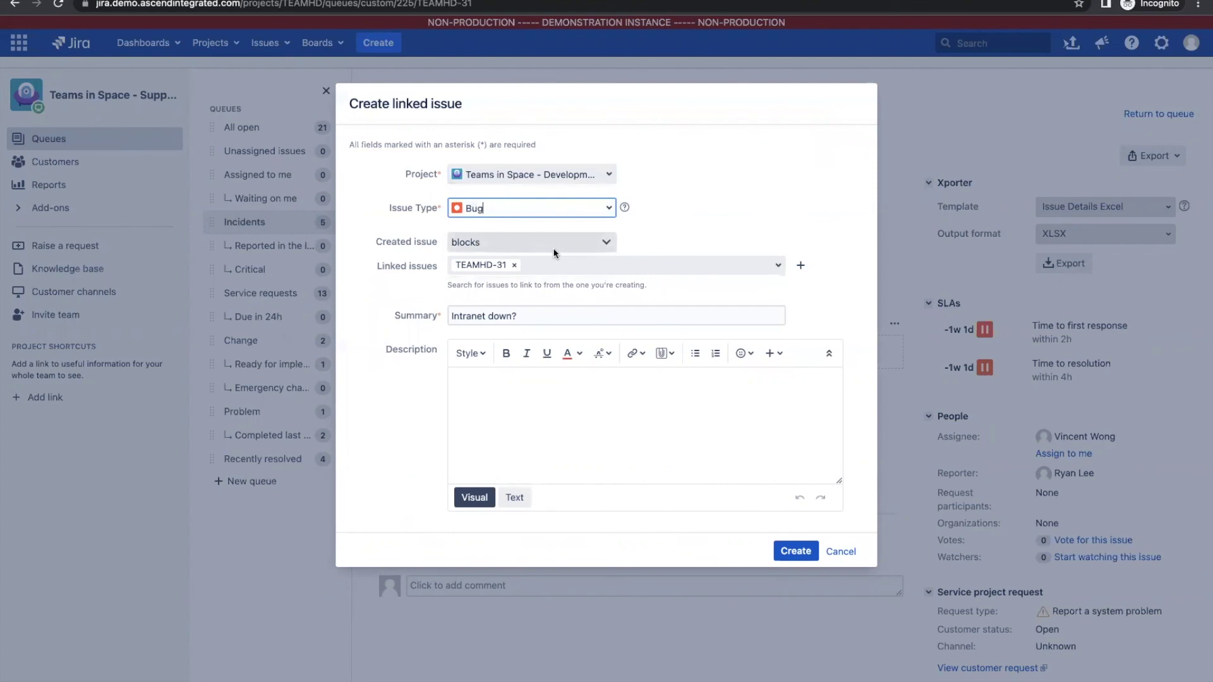
# Step: Create the linked bug TEAMDEV-21 'Intranet down?', which now blocks TEAMHD-31
pyautogui.click(796, 553)
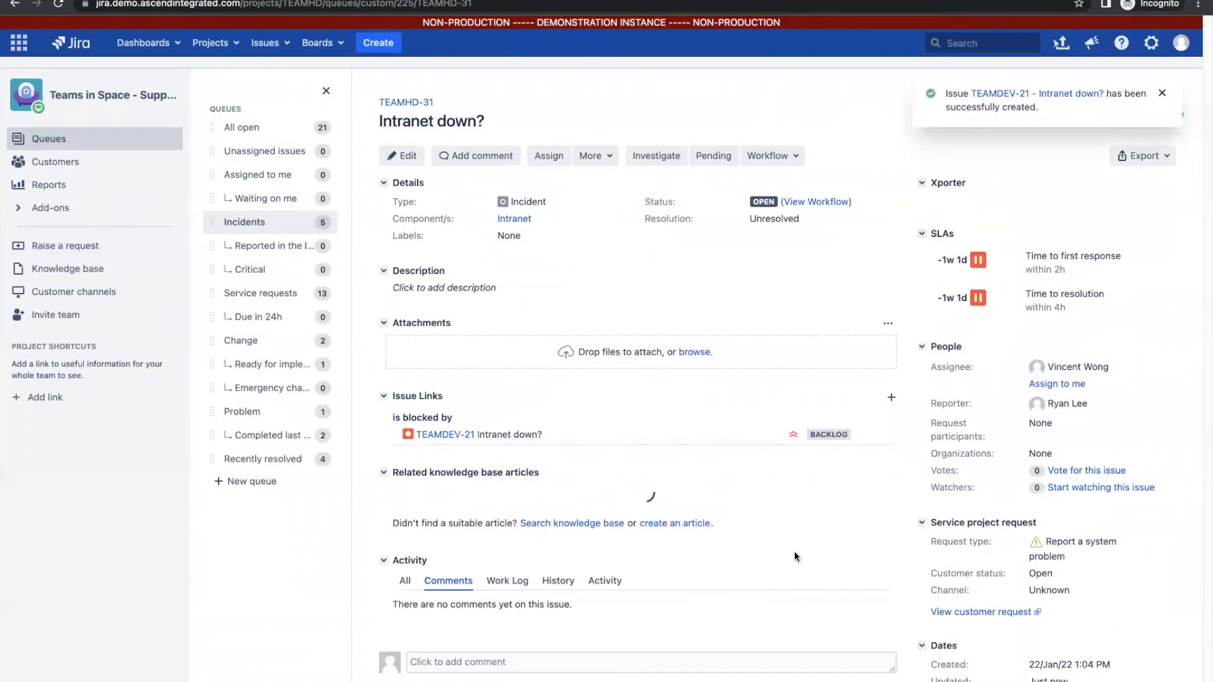